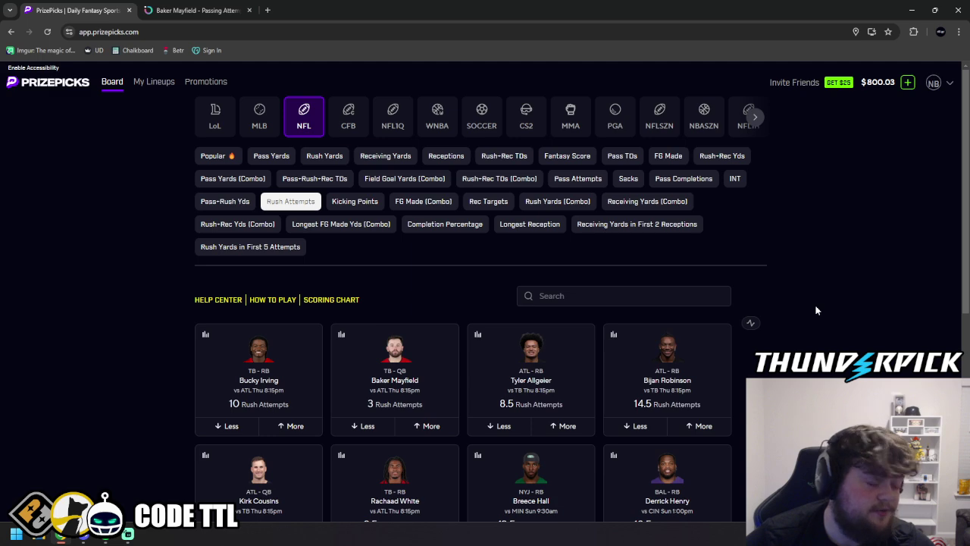
Glance at the Outlier props, then return to the PrizePicks NFL board
click(193, 10)
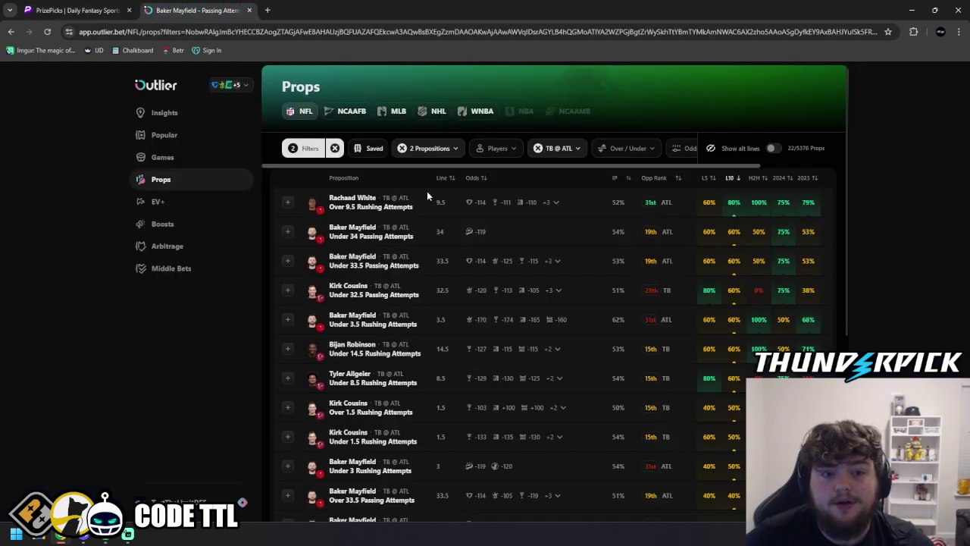
click(90, 7)
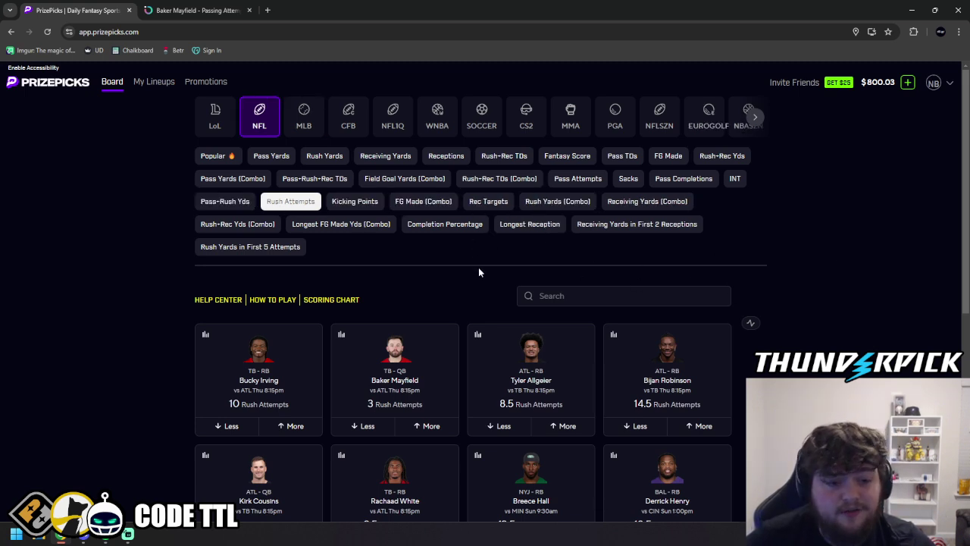
Pick Baker Mayfield Less 34 and Kirk Cousins More 32.5 pass attempts
click(577, 178)
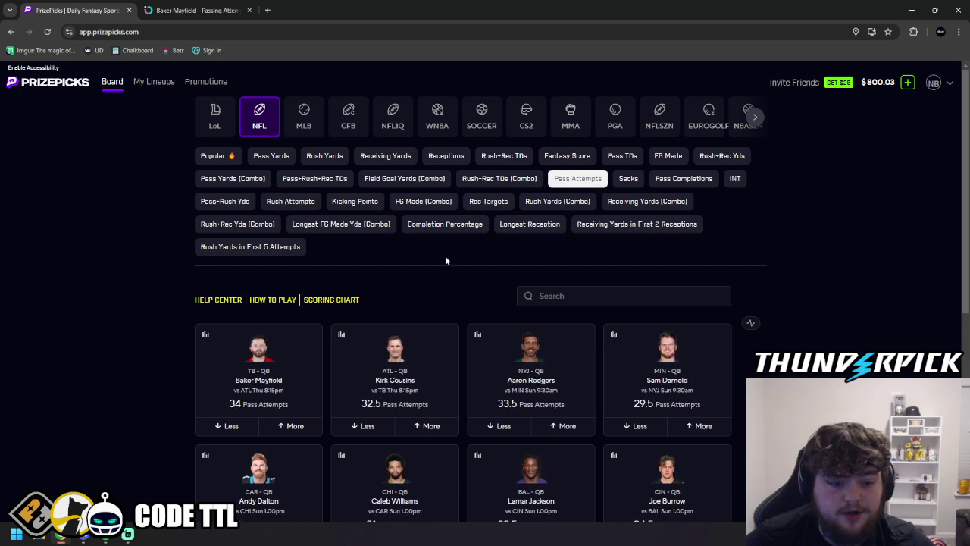
scroll(445, 260, down, 3)
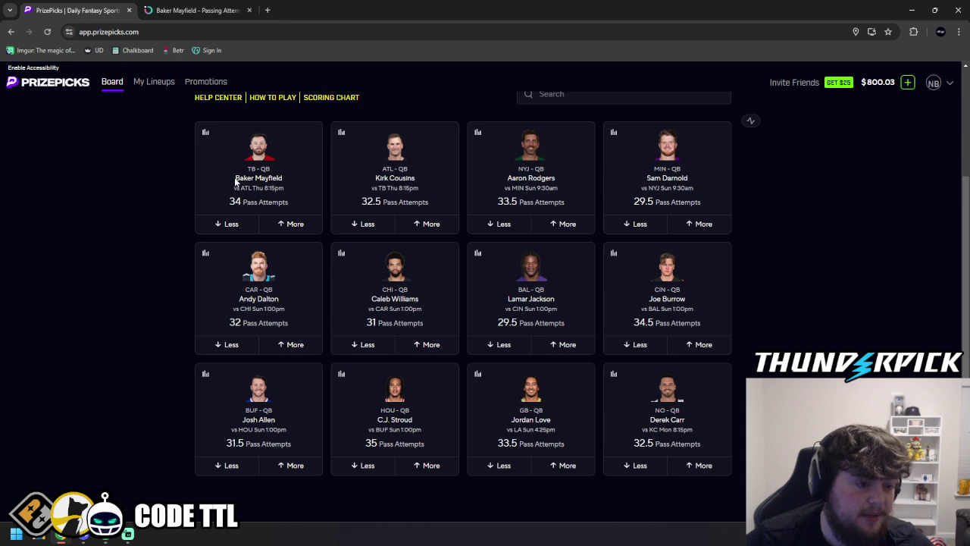
drag(235, 180, 287, 206)
click(229, 223)
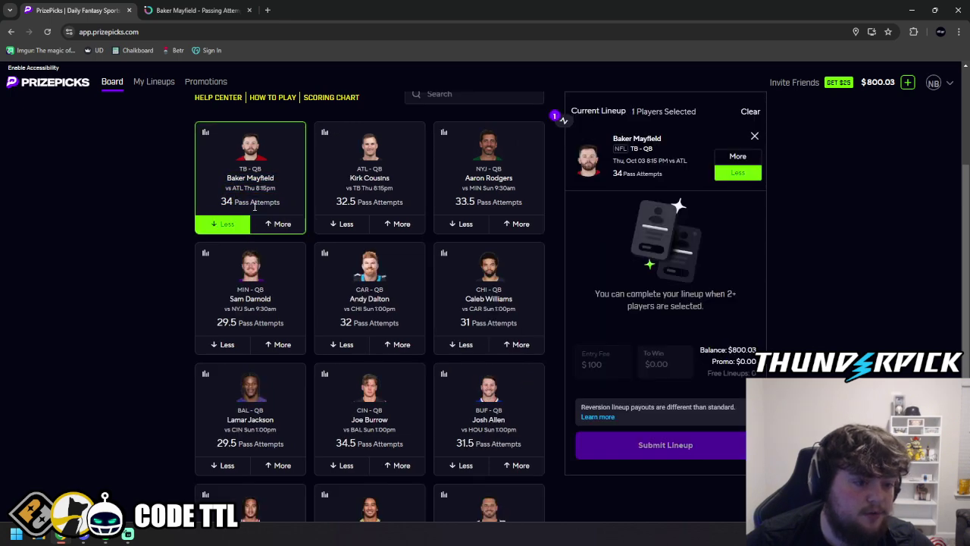
click(398, 224)
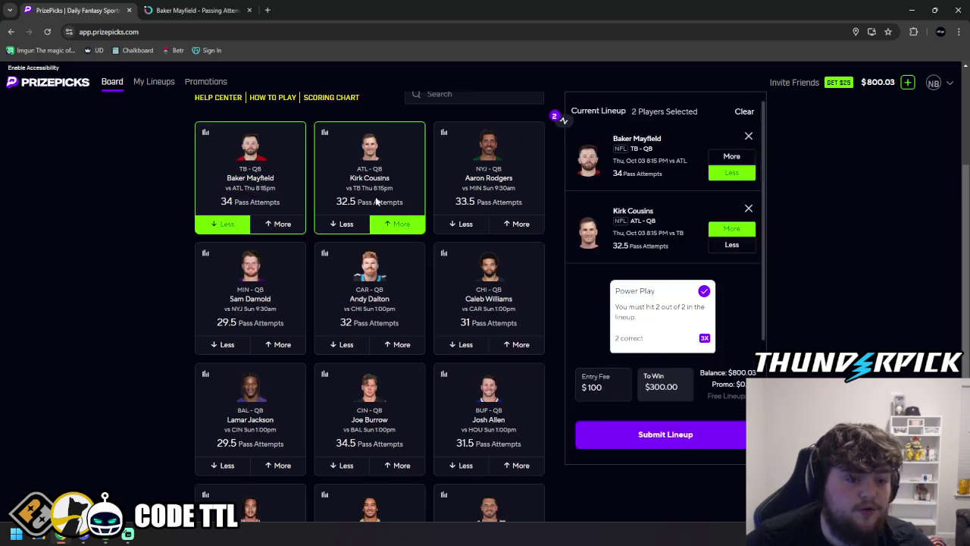
scroll(394, 318, up, 3)
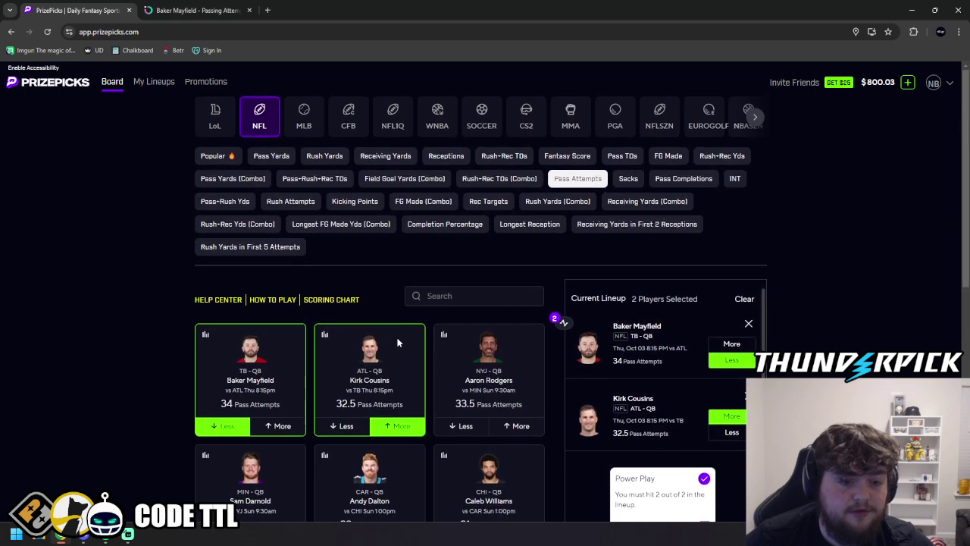
Add Bijan Robinson Less 14.5 and Rachaad White More 9.5 rush attempts
click(305, 202)
scroll(375, 258, down, 2)
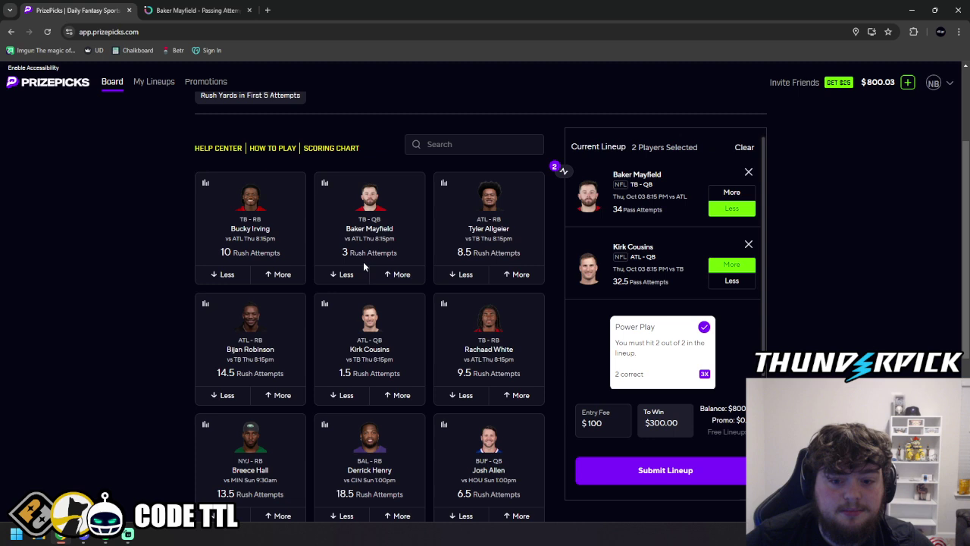
scroll(330, 307, down, 1)
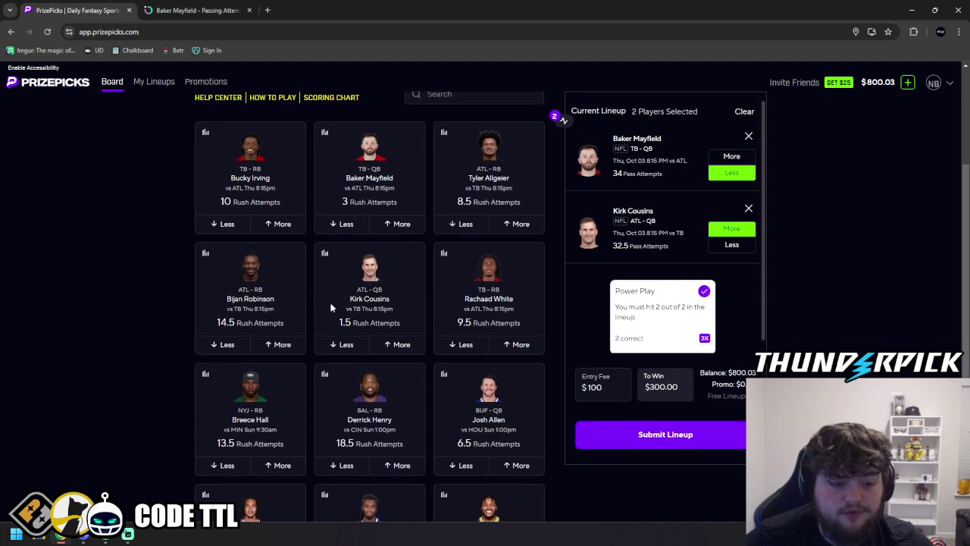
click(229, 345)
scroll(483, 266, down, 1)
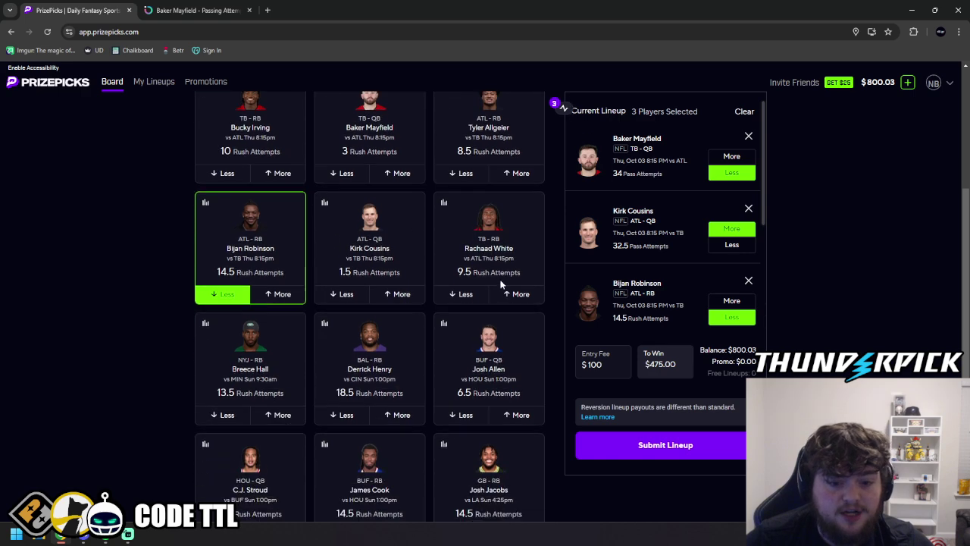
click(504, 294)
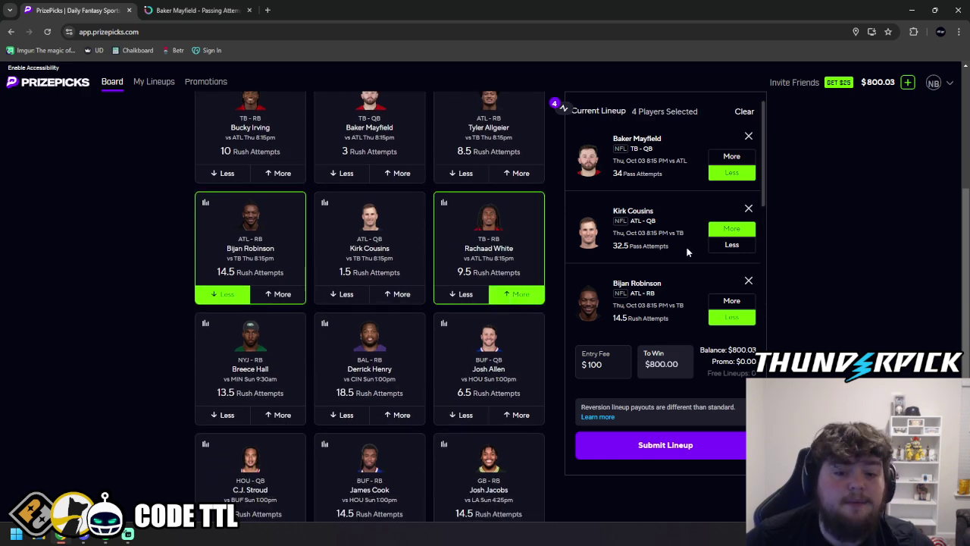
scroll(688, 249, down, 2)
Review the Baker Mayfield and Rachaad White picks in the Current Lineup panel
scroll(671, 280, up, 2)
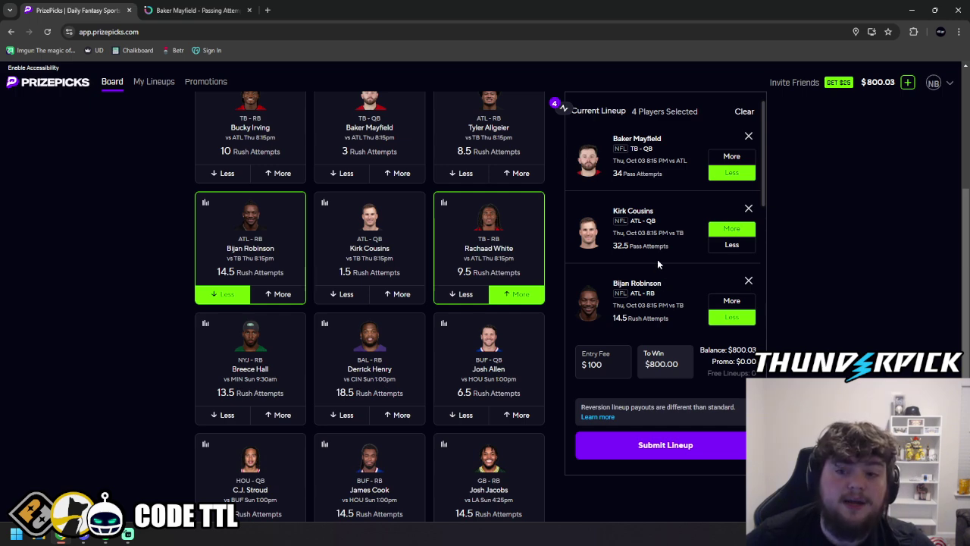
drag(614, 140, 685, 176)
click(687, 175)
scroll(688, 171, down, 2)
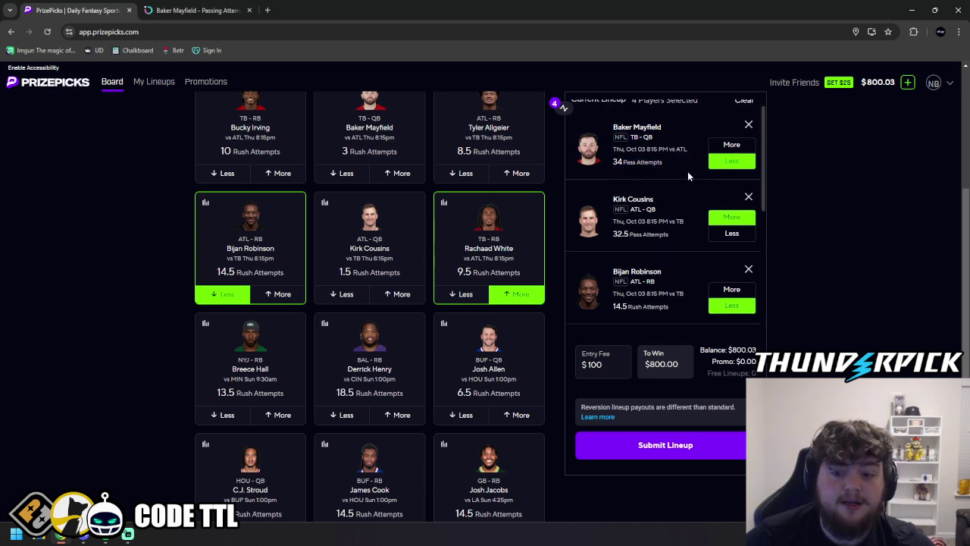
double_click(626, 254)
drag(657, 261, 698, 305)
click(693, 303)
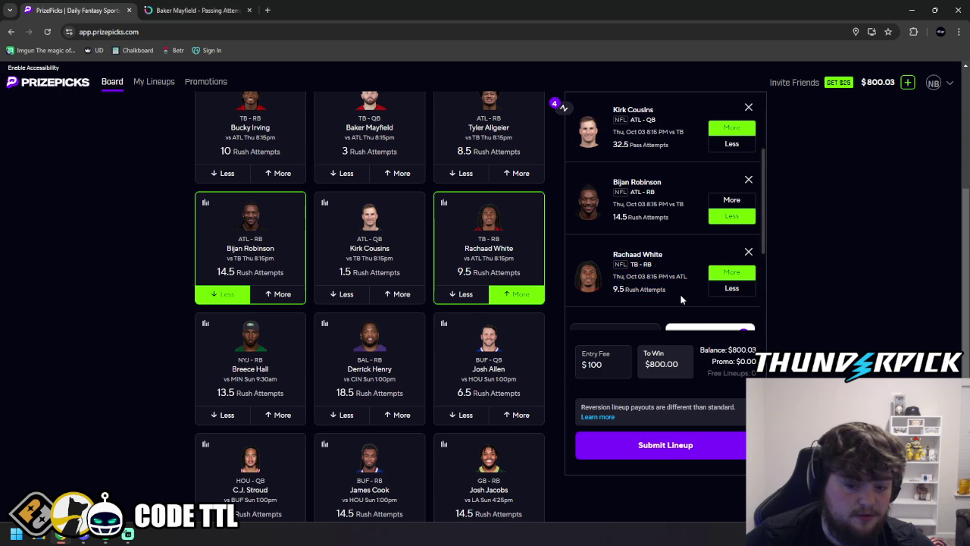
Review the Kirk Cousins and Bijan Robinson picks in the four-pick lineup
scroll(691, 303, up, 2)
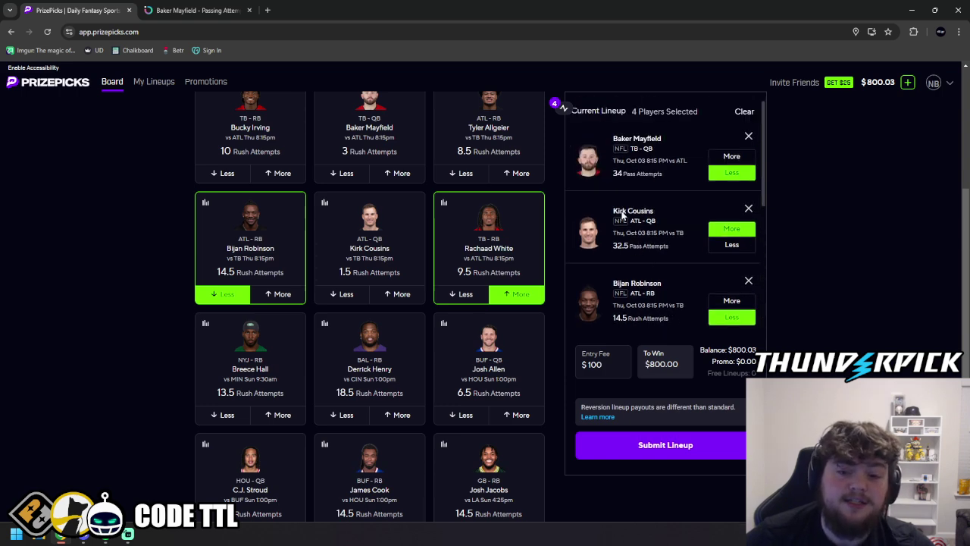
drag(614, 210, 720, 252)
click(684, 251)
scroll(683, 233, down, 1)
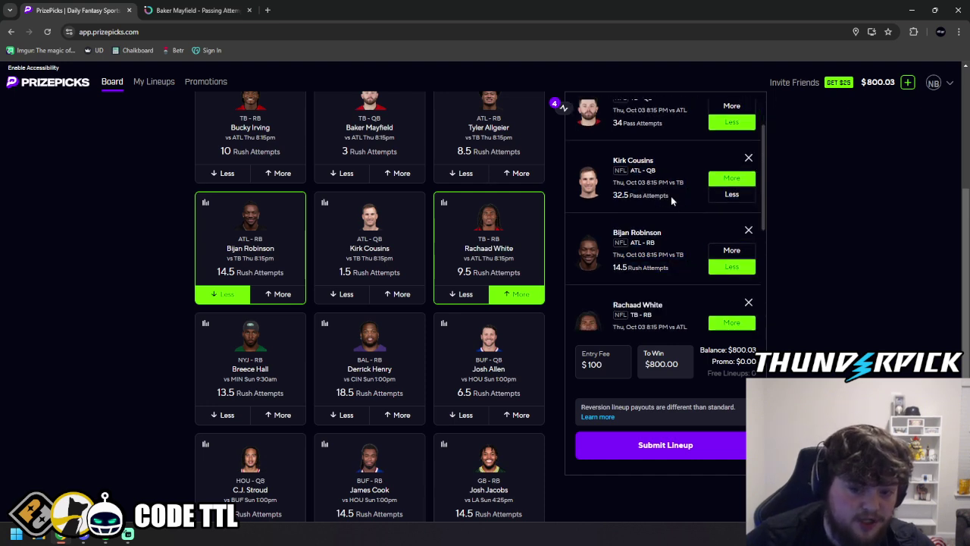
drag(612, 228, 756, 287)
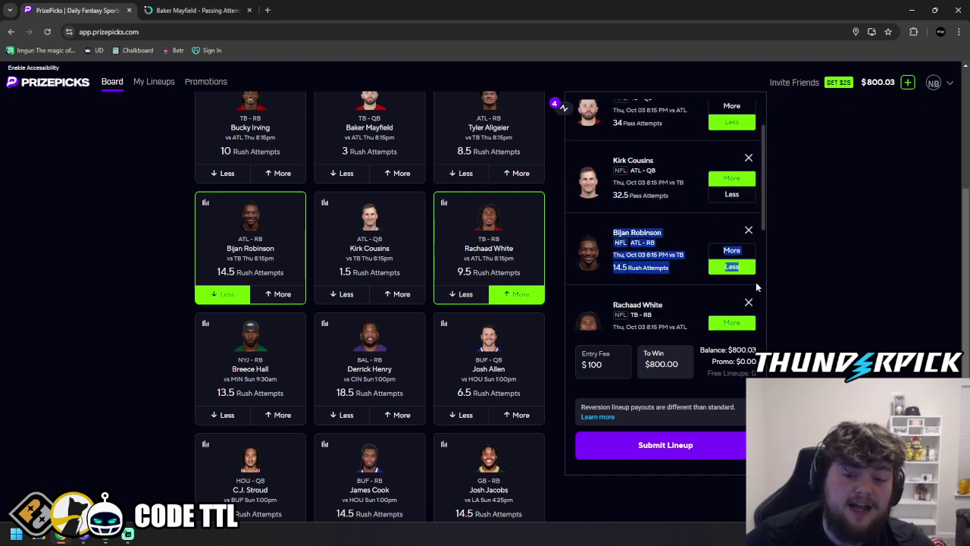
click(683, 282)
scroll(683, 287, up, 2)
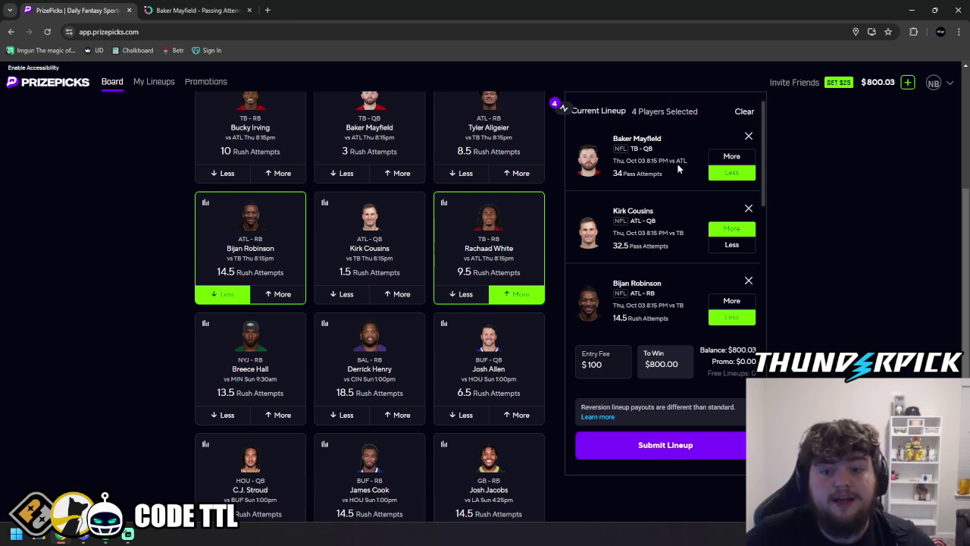
scroll(665, 197, down, 2)
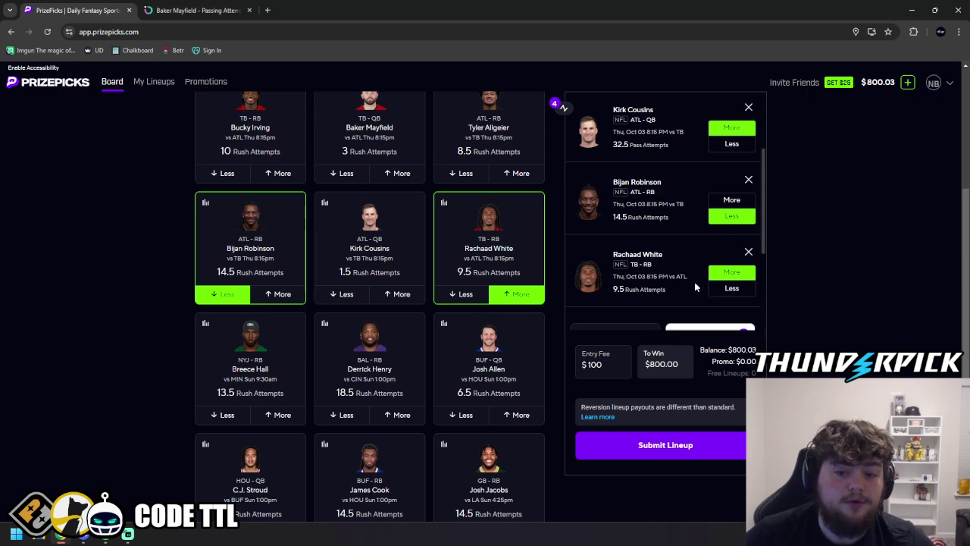
scroll(695, 287, up, 3)
In Outlier, review Baker Mayfield's Under 34 passing-attempts stats for 2024 games
click(193, 10)
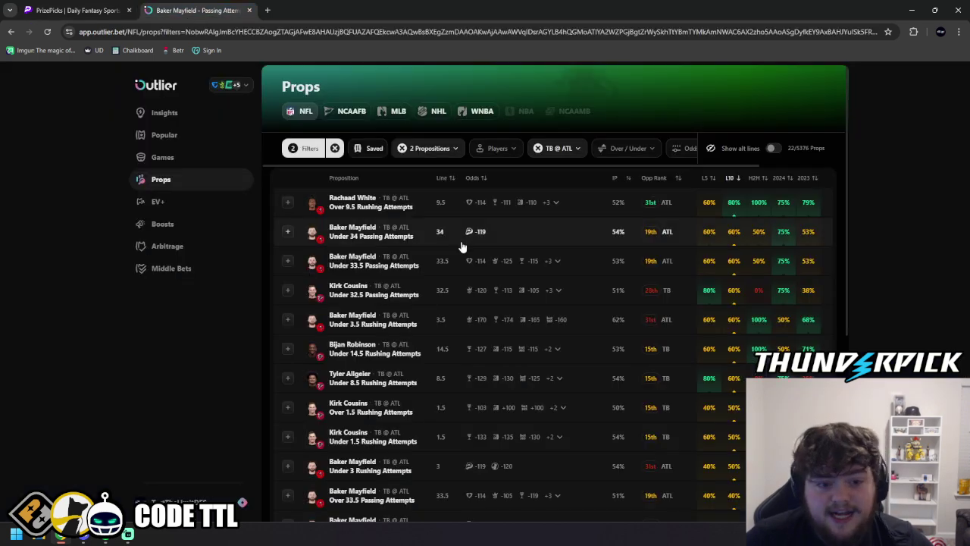
click(523, 240)
click(521, 209)
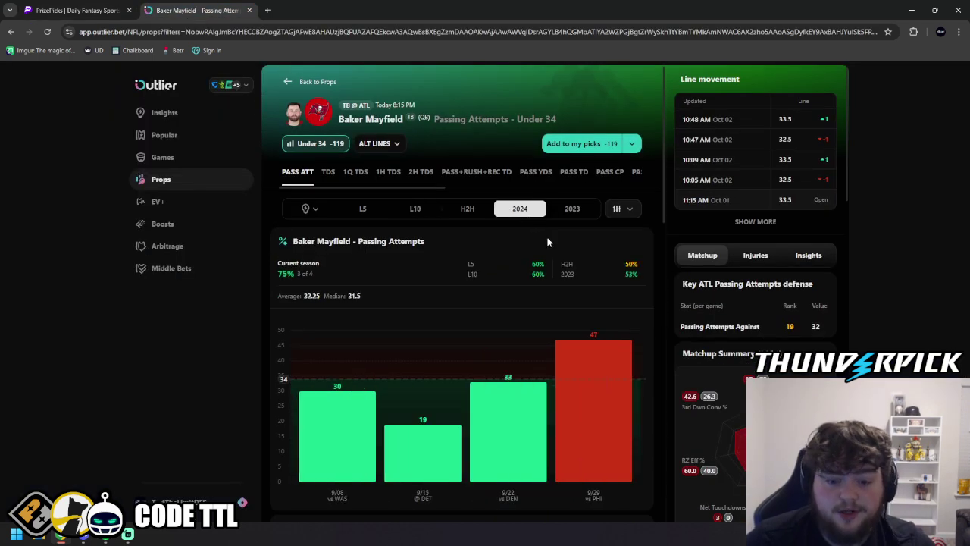
scroll(552, 235, down, 1)
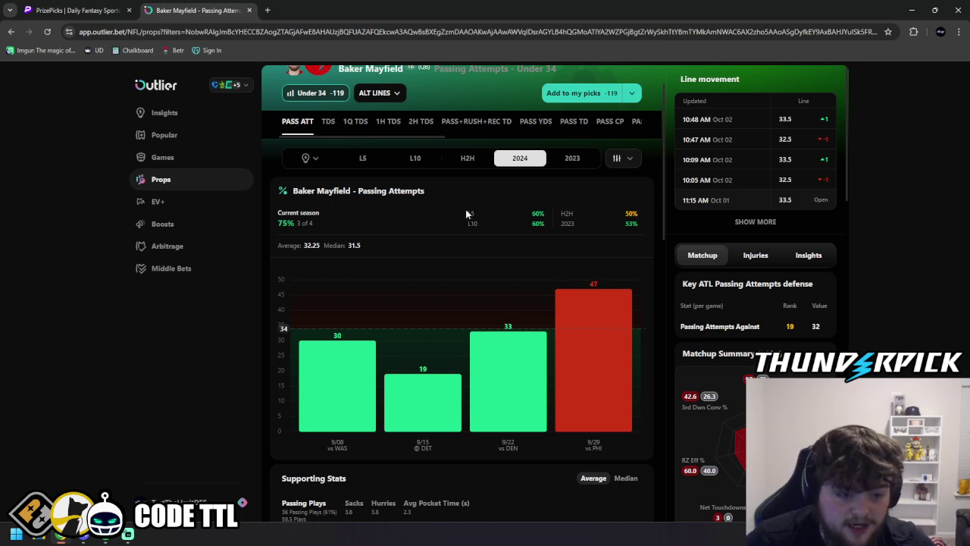
scroll(465, 209, up, 1)
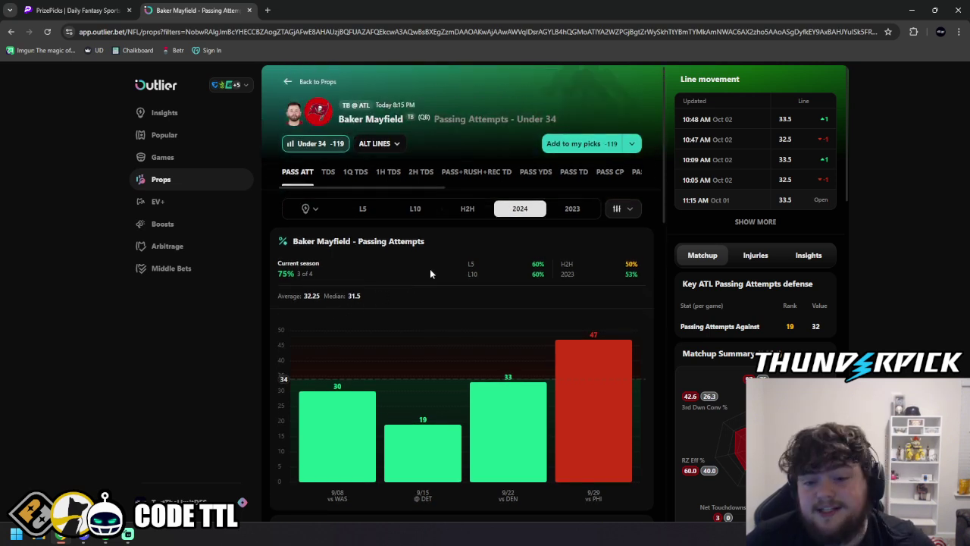
click(307, 82)
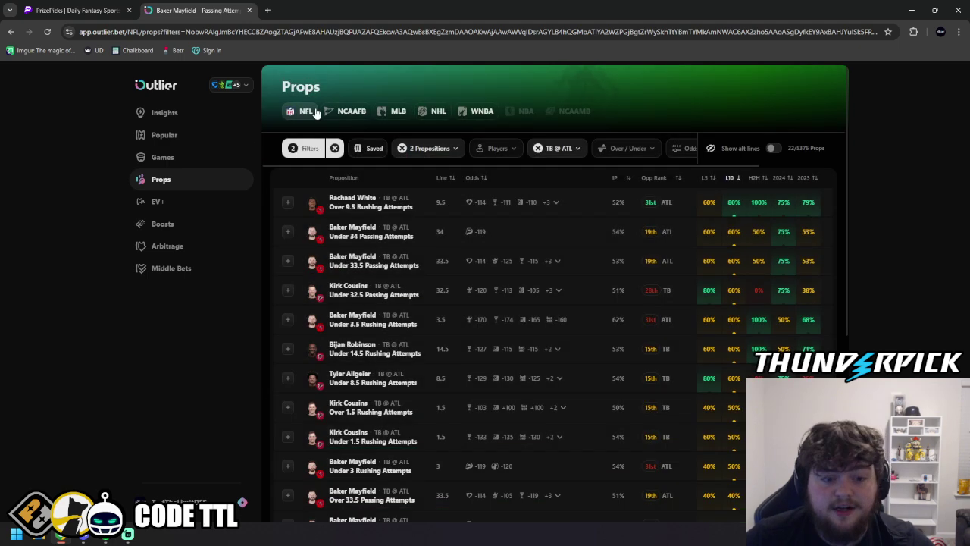
click(556, 261)
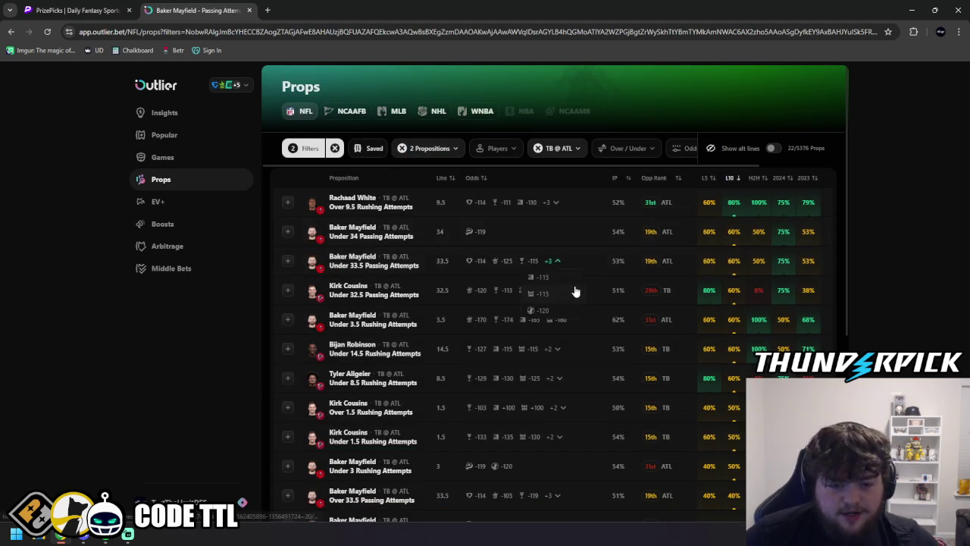
Check Kirk Cousins's Over 32.5 passing attempts for 2024, noting defense rank 28 and 36.5 allowed
click(600, 294)
click(383, 143)
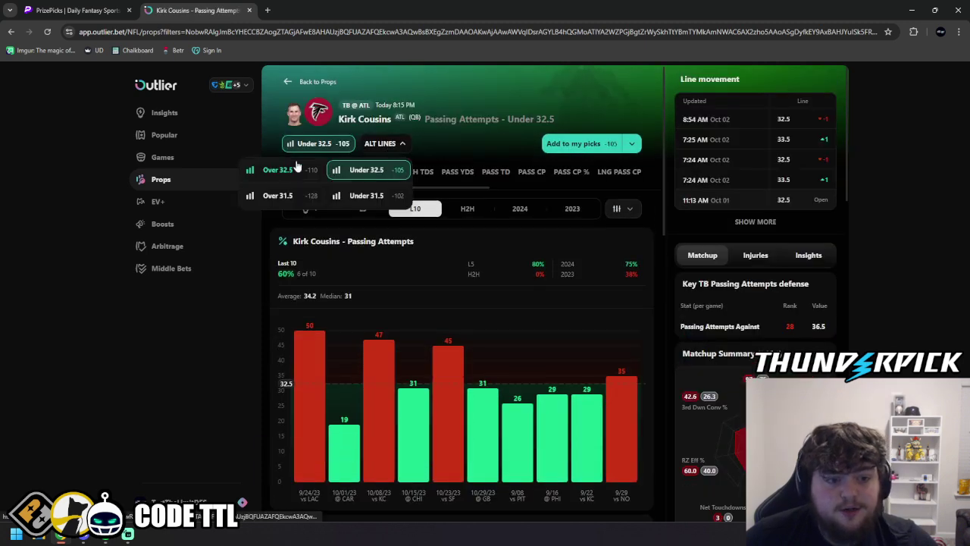
click(297, 167)
click(530, 209)
scroll(508, 229, down, 1)
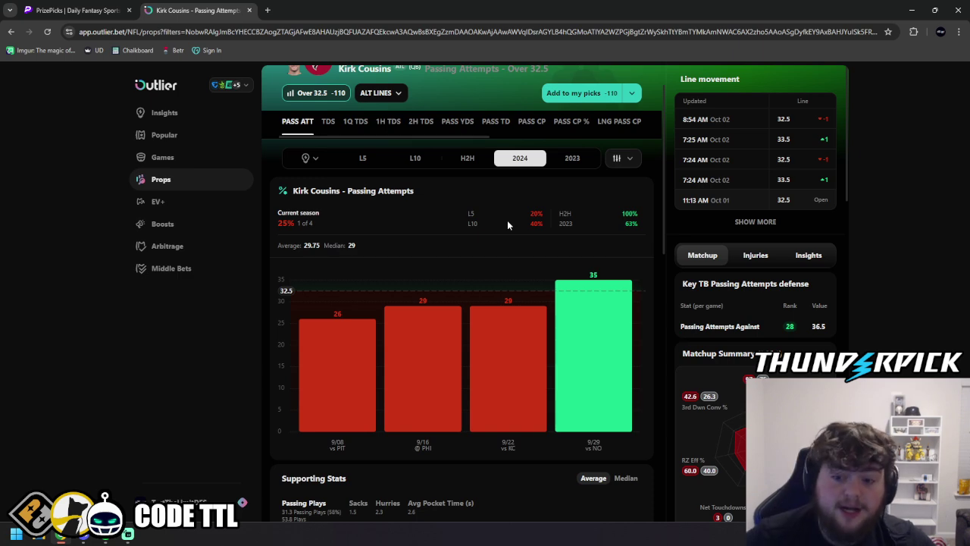
scroll(535, 215, down, 1)
double_click(786, 328)
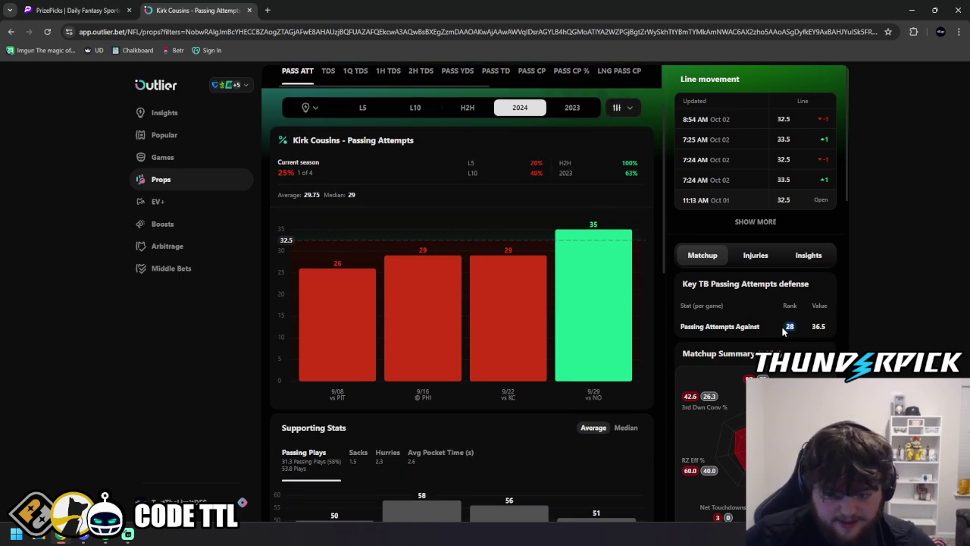
scroll(819, 333, down, 1)
double_click(815, 277)
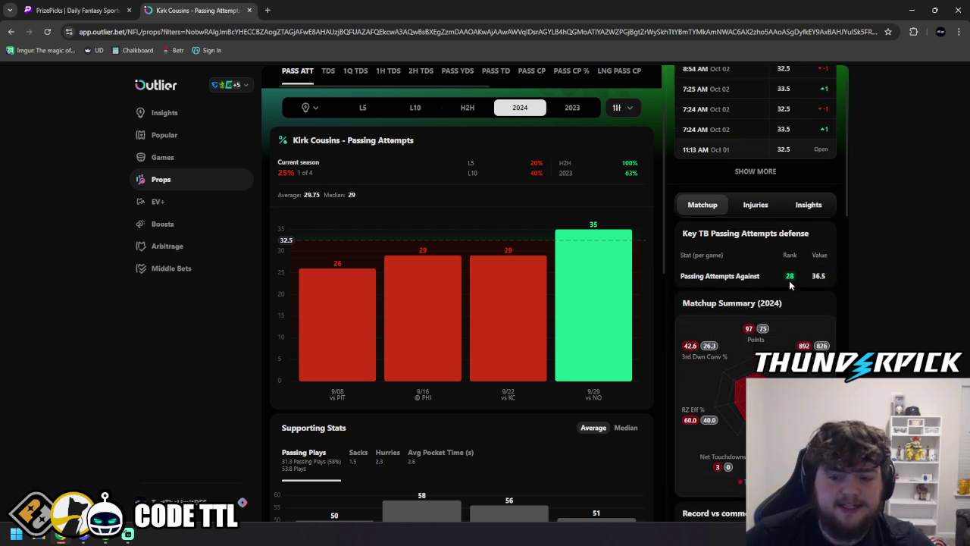
Finish reading Cousins's stats, go back to the props list, then return to PrizePicks
scroll(684, 253, down, 2)
scroll(612, 225, down, 6)
scroll(665, 296, down, 1)
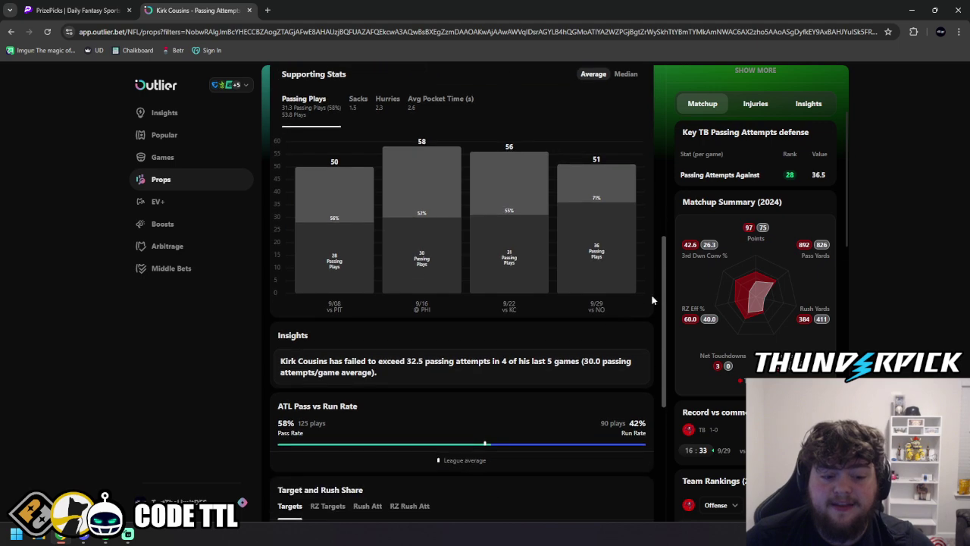
drag(317, 425, 372, 420)
click(432, 417)
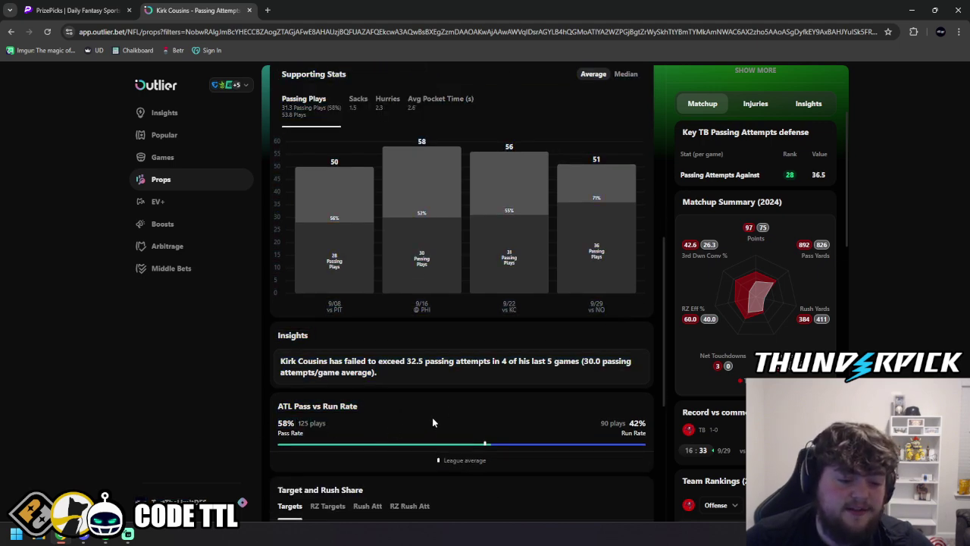
scroll(625, 447, up, 6)
scroll(626, 447, up, 2)
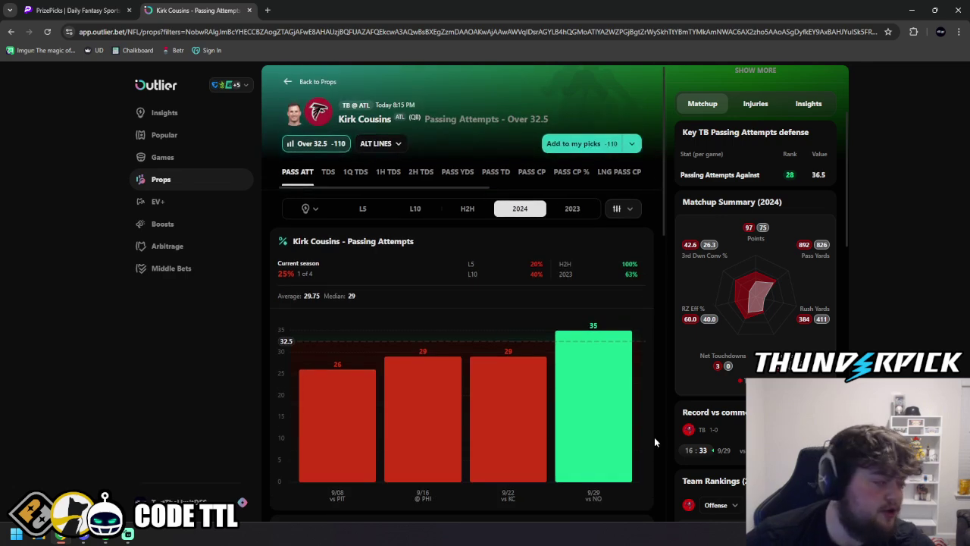
click(288, 81)
click(81, 8)
scroll(644, 198, down, 2)
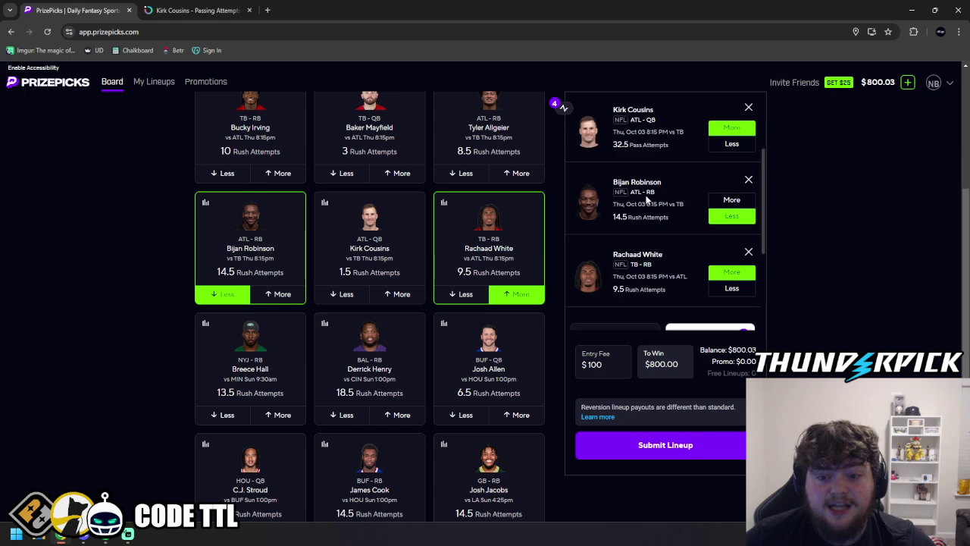
Filter the Outlier props to rushing attempts only by removing Passing Attempts
click(195, 10)
click(425, 151)
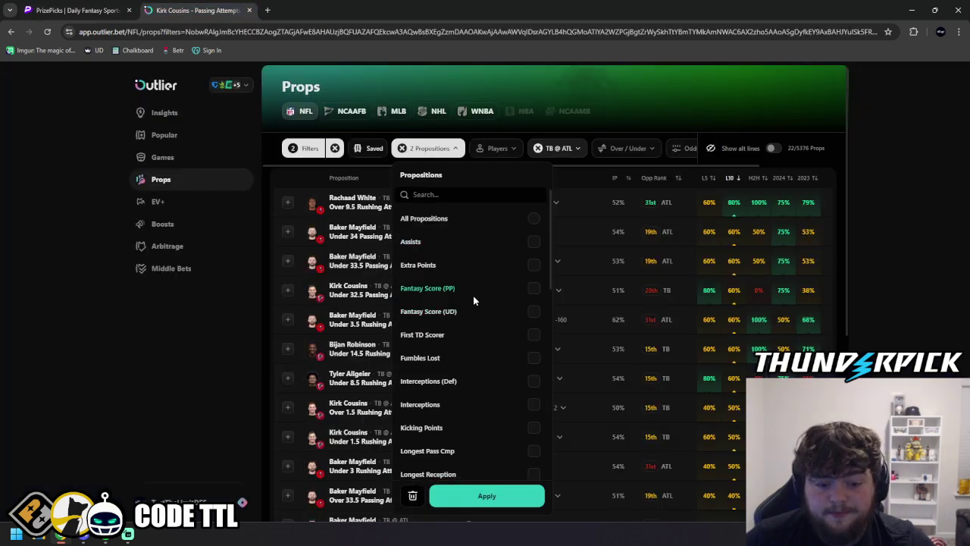
scroll(473, 296, down, 5)
click(489, 293)
click(515, 495)
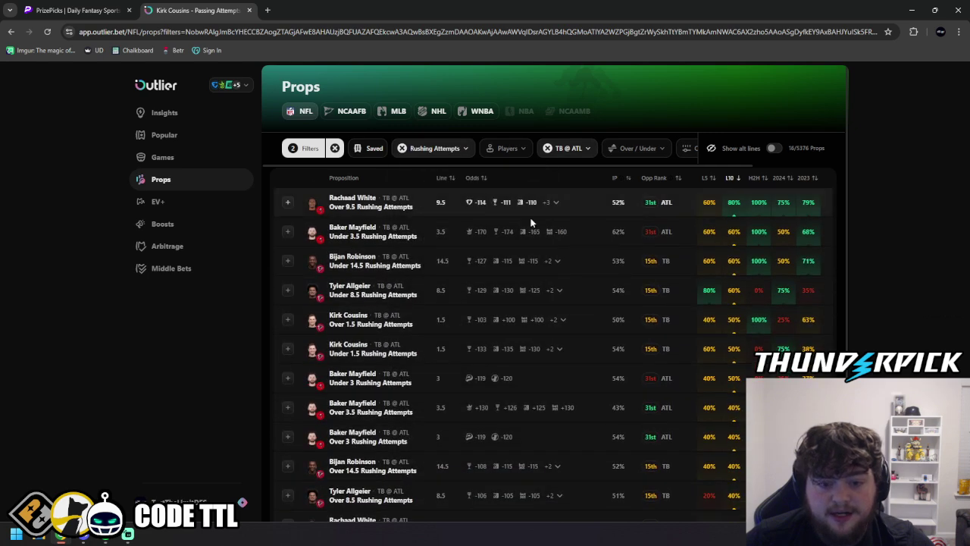
Check Rachaad White's Over 9.5 rushing-attempts stats for 2024, then return to the list
click(578, 203)
click(512, 209)
scroll(534, 213, down, 1)
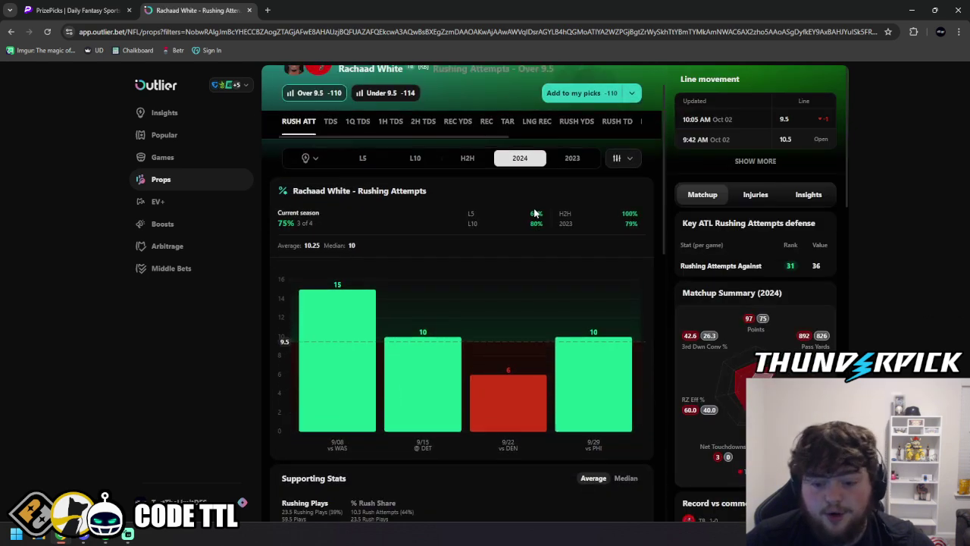
scroll(534, 213, down, 1)
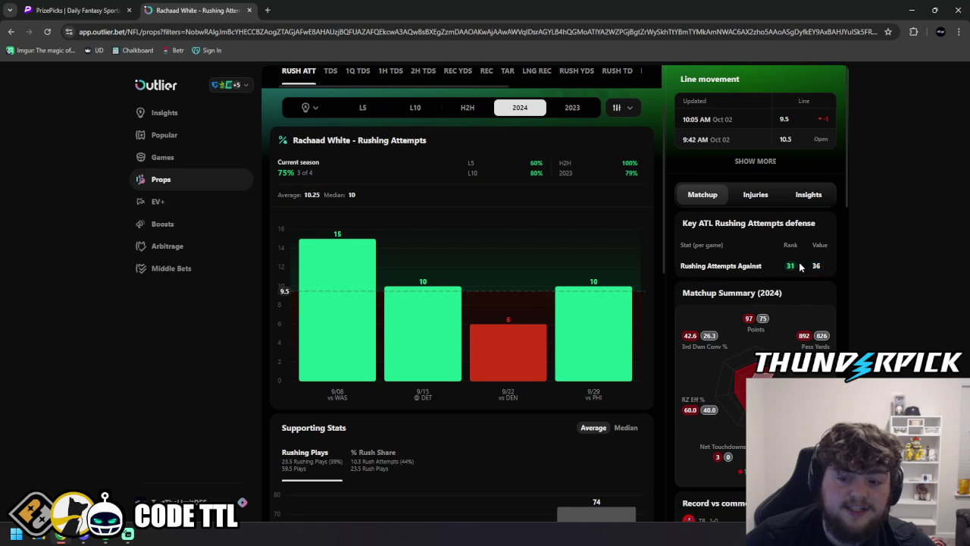
scroll(628, 227, down, 5)
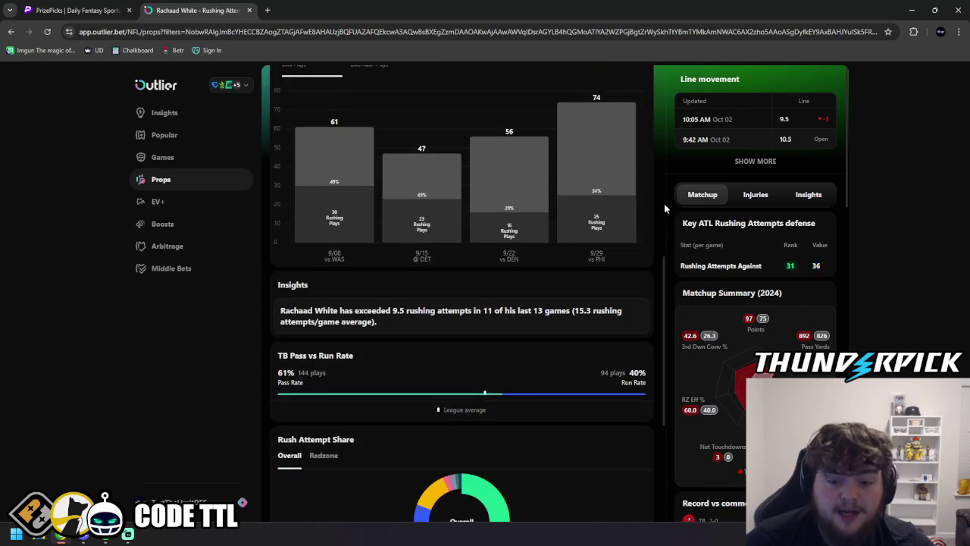
scroll(656, 207, up, 5)
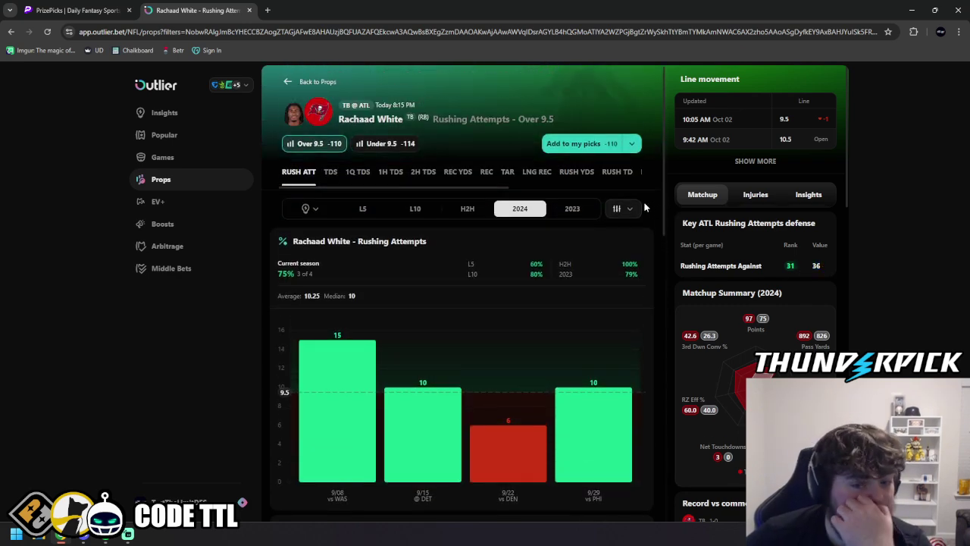
click(288, 83)
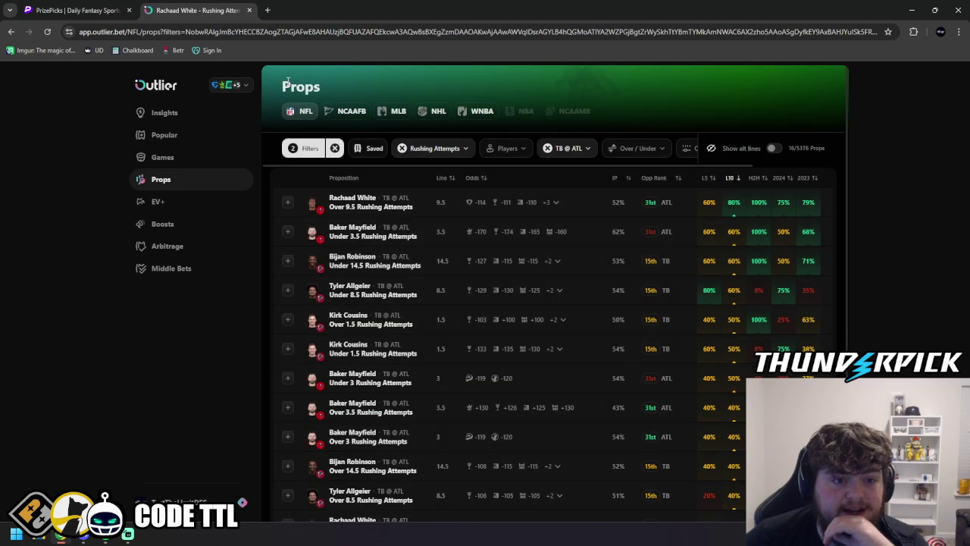
Read Bijan Robinson's 2024 rushing attempts (18, 14, 16, 7) against his 14.5 Under line
click(574, 265)
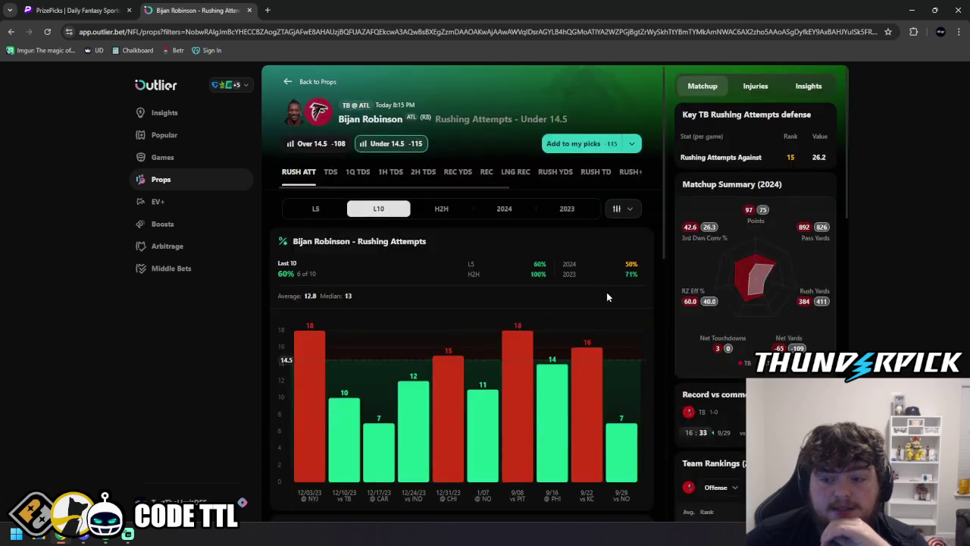
click(512, 214)
scroll(617, 242, down, 1)
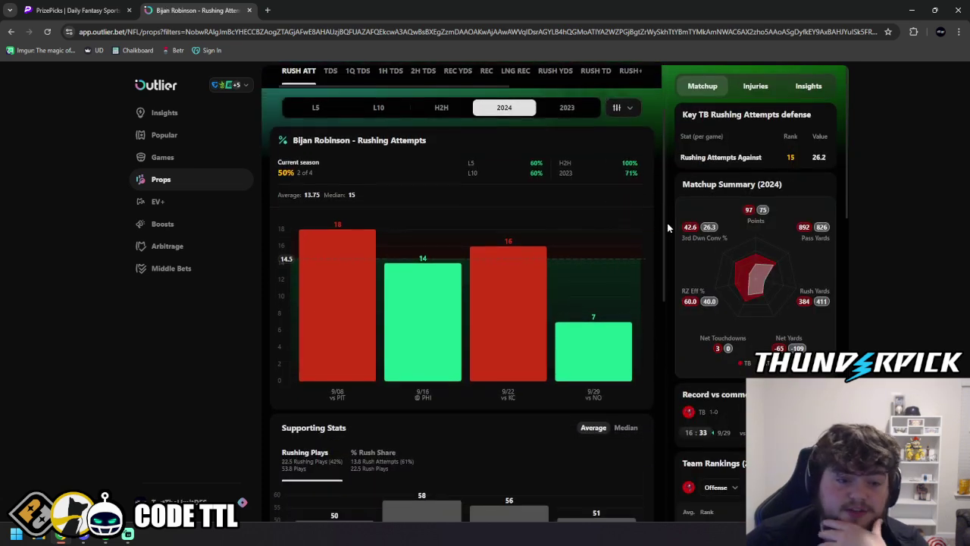
mouse_move(507, 250)
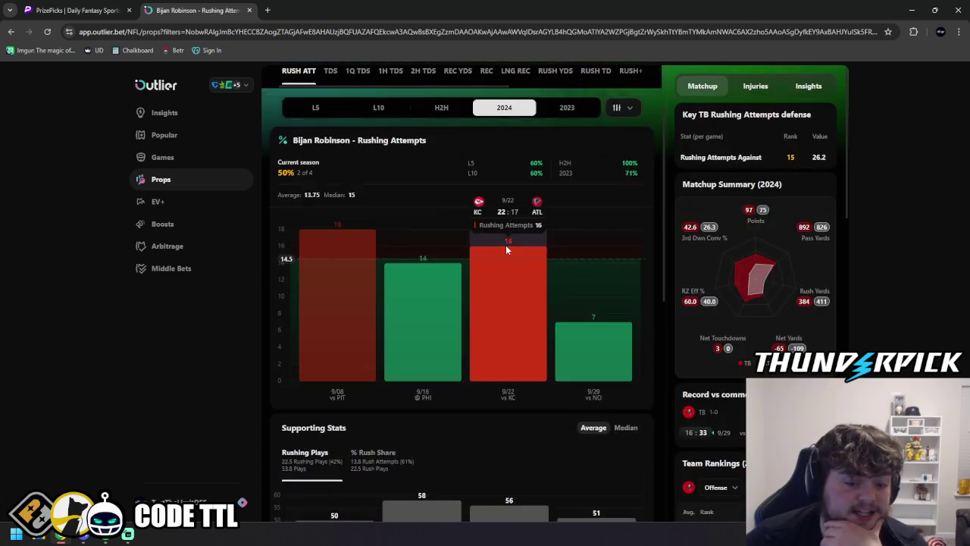
mouse_move(572, 325)
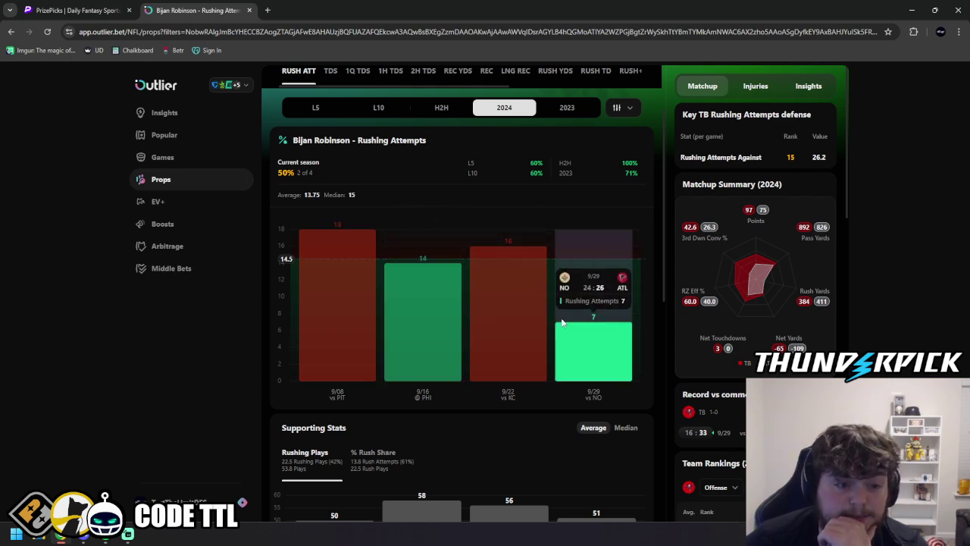
scroll(394, 288, up, 1)
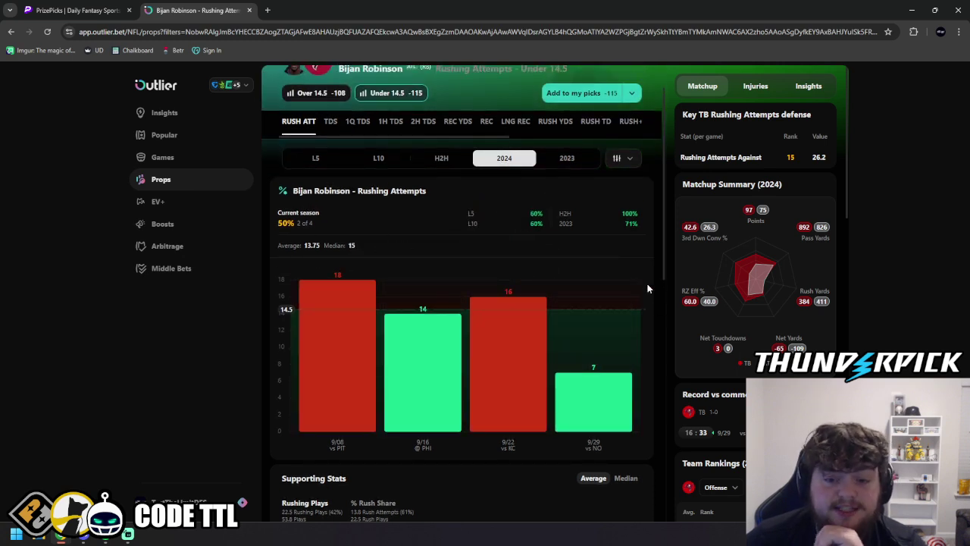
scroll(655, 273, up, 1)
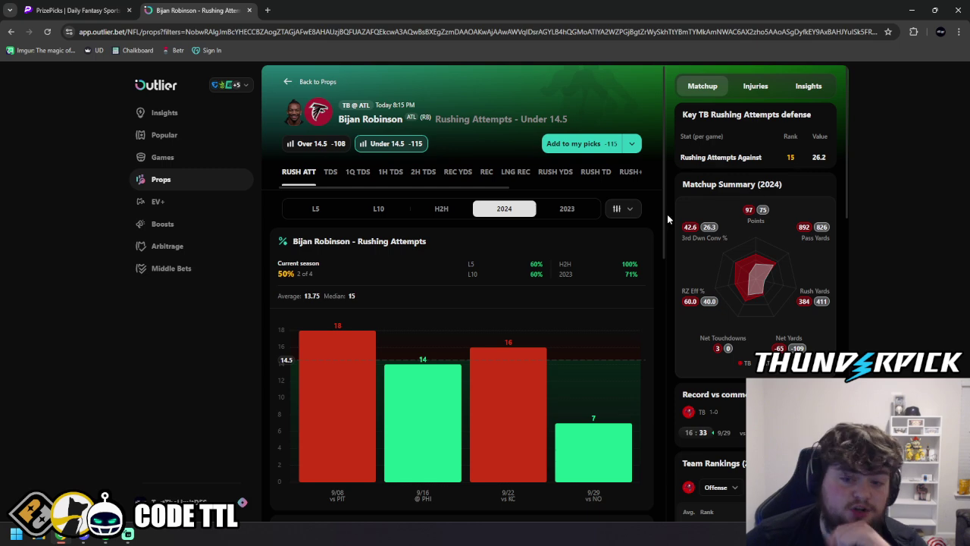
scroll(656, 212, down, 5)
scroll(660, 209, up, 5)
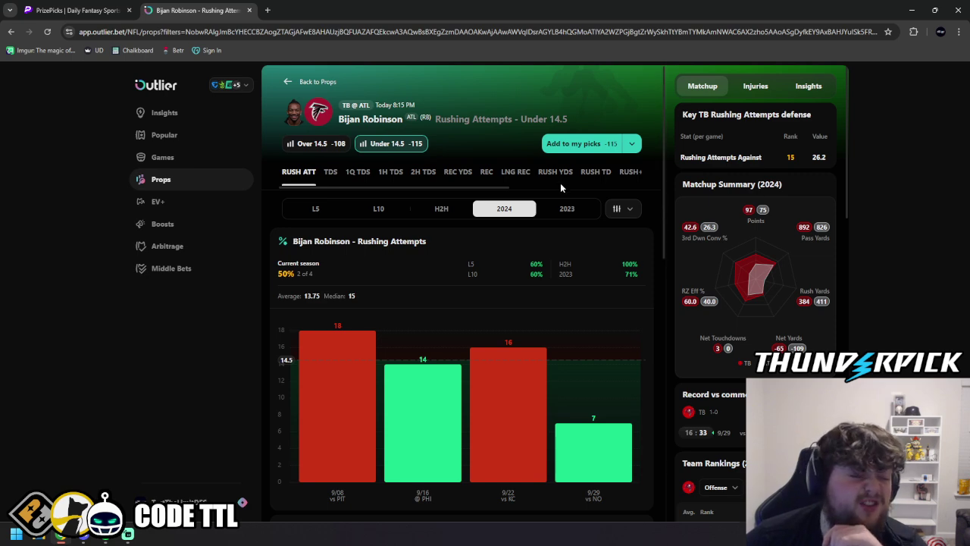
Back in PrizePicks, review the four-pick Power Play lineup: $100 entry to win $800
click(75, 11)
scroll(674, 231, down, 3)
scroll(673, 235, up, 3)
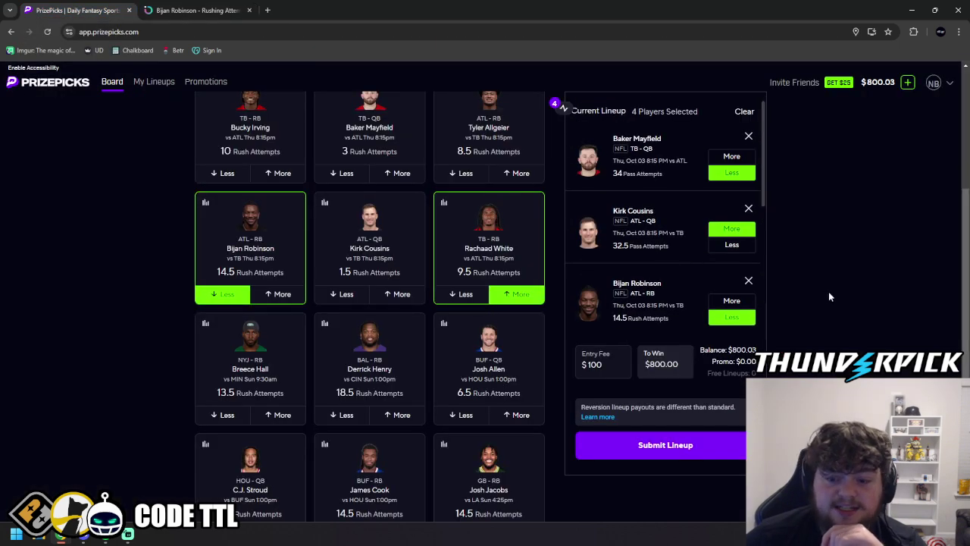
scroll(688, 245, down, 5)
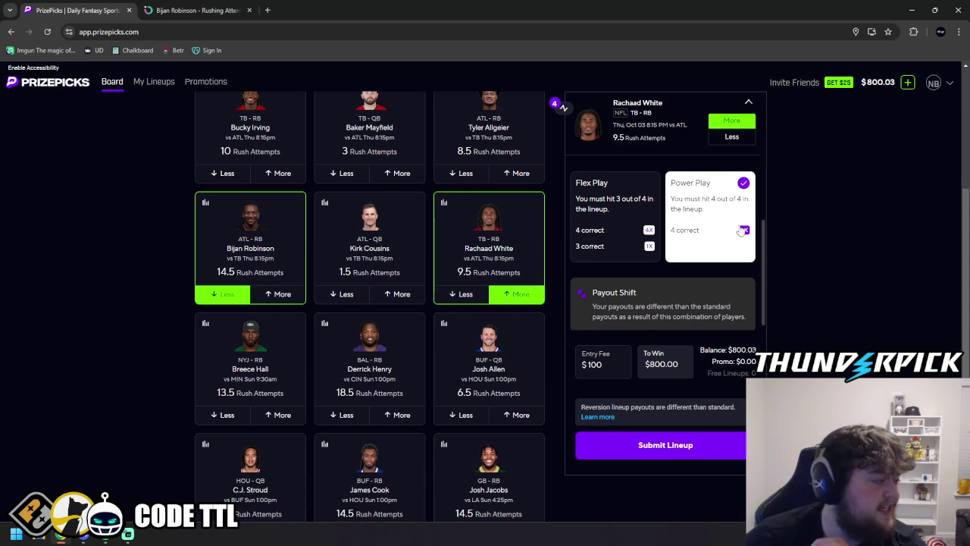
scroll(820, 284, up, 3)
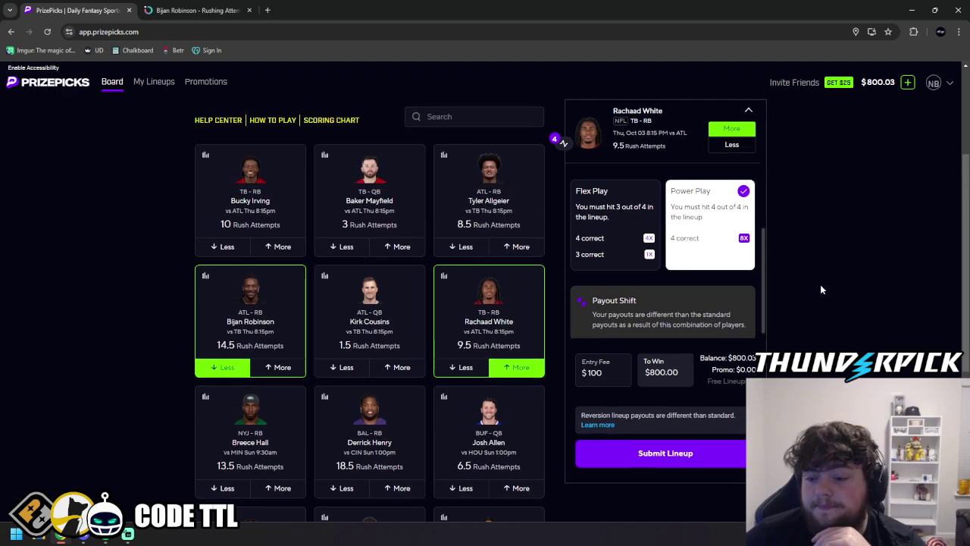
scroll(653, 321, up, 5)
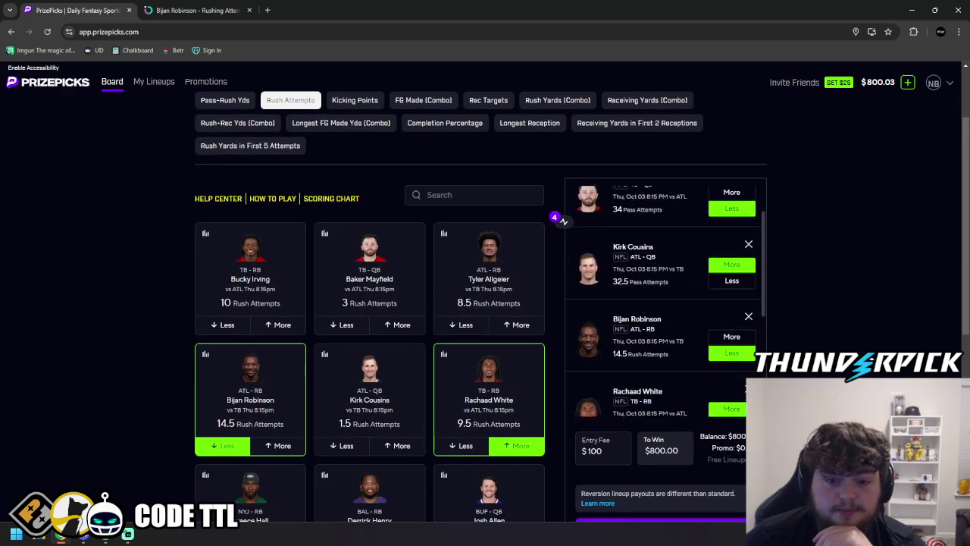
scroll(650, 285, up, 2)
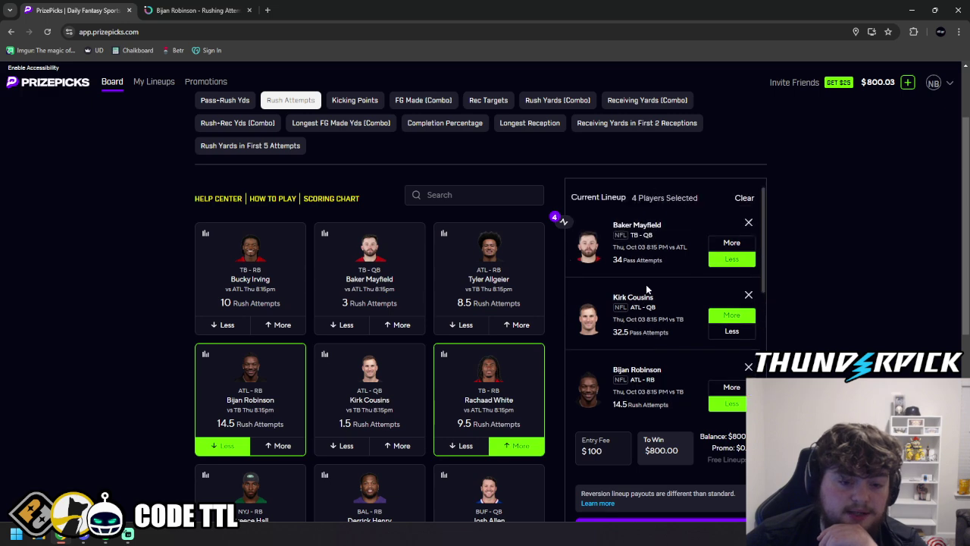
scroll(664, 297, down, 5)
scroll(659, 310, up, 5)
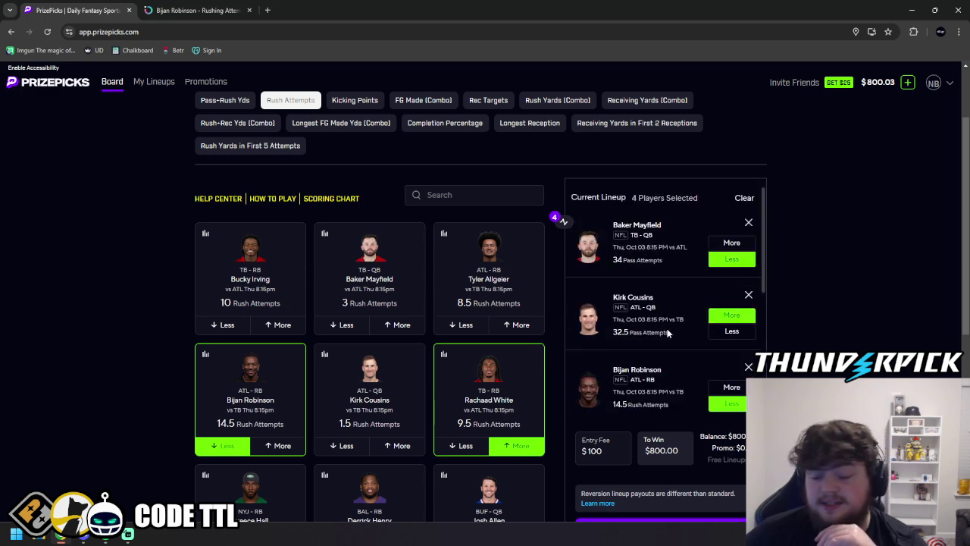